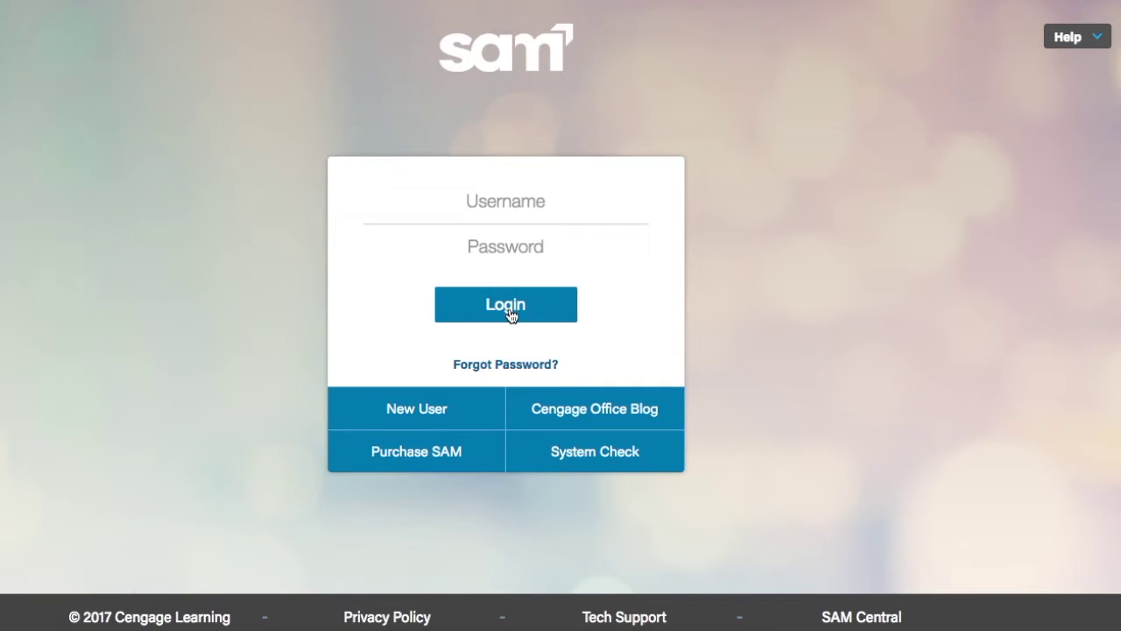
# - Start a new user account with the 8-digit institution key and confirm the Dev-Test institution
pyautogui.click(437, 416)
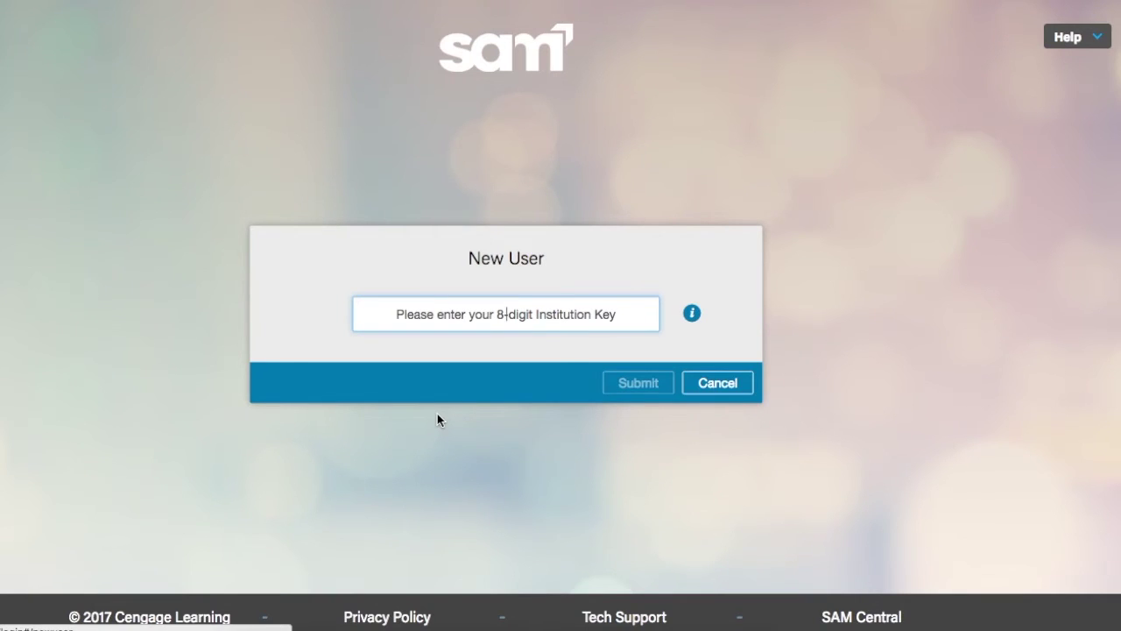
pyautogui.write('T')
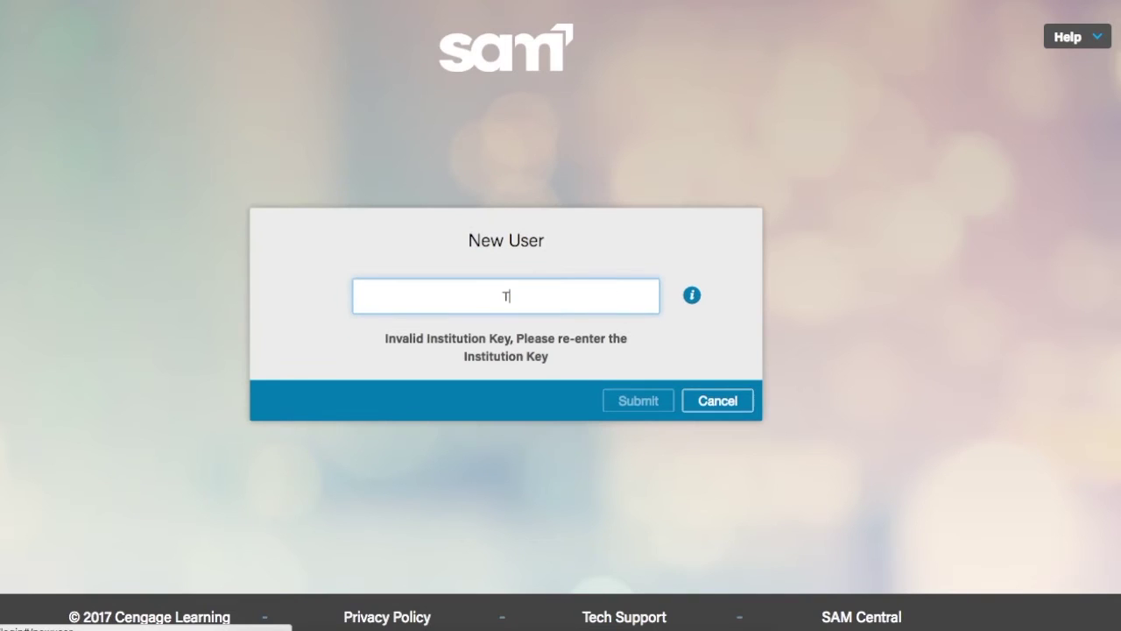
pyautogui.write('2666666')
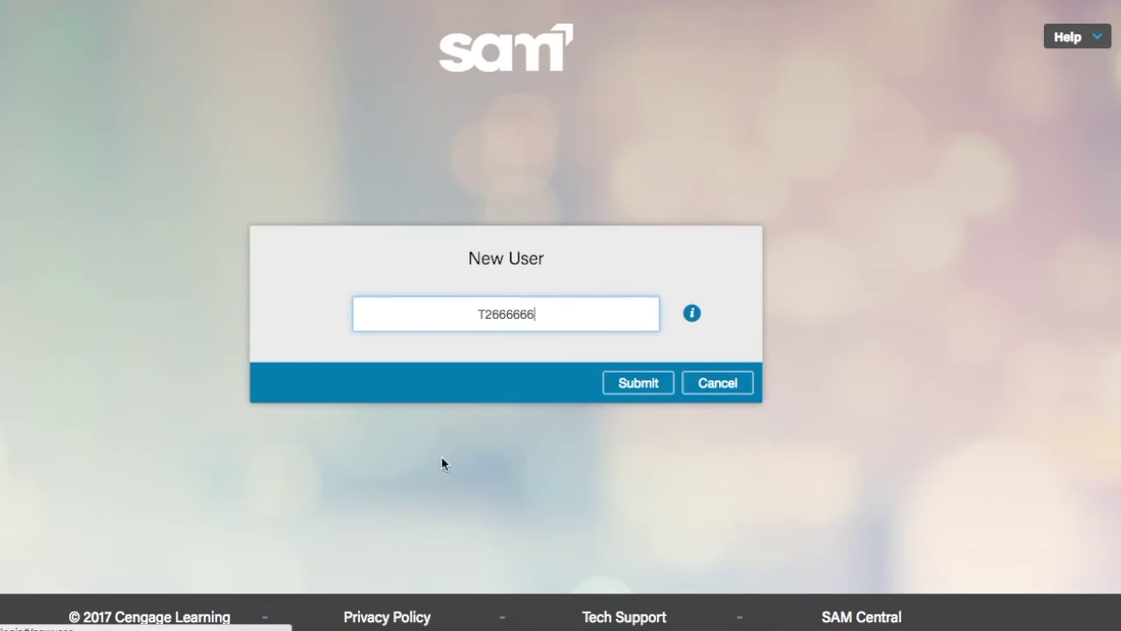
pyautogui.click(634, 386)
pyautogui.click(634, 385)
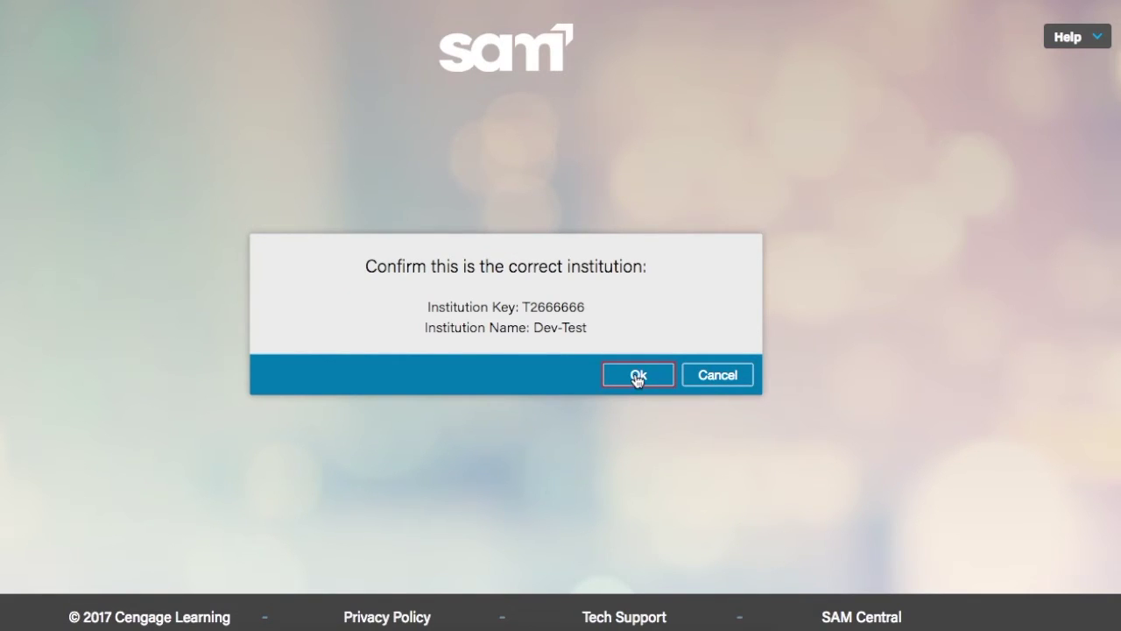
pyautogui.click(638, 374)
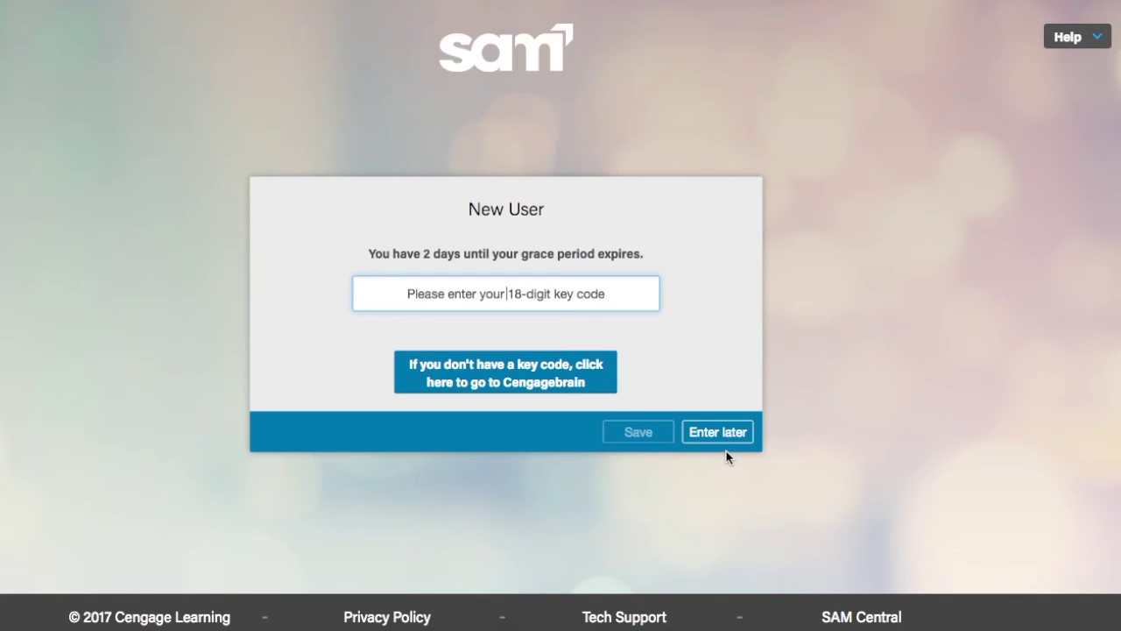
# - Postpone the key code, then enter the student's first and last name and e-mail username twice
pyautogui.click(723, 441)
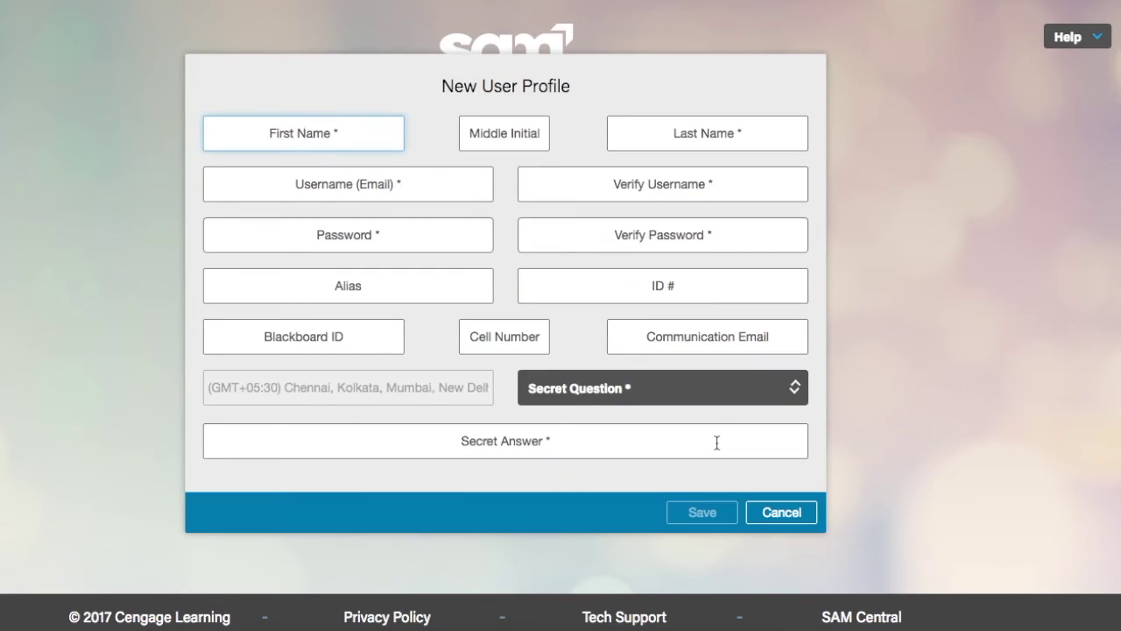
pyautogui.write('SAM')
pyautogui.press('Tab')
pyautogui.press('Tab')
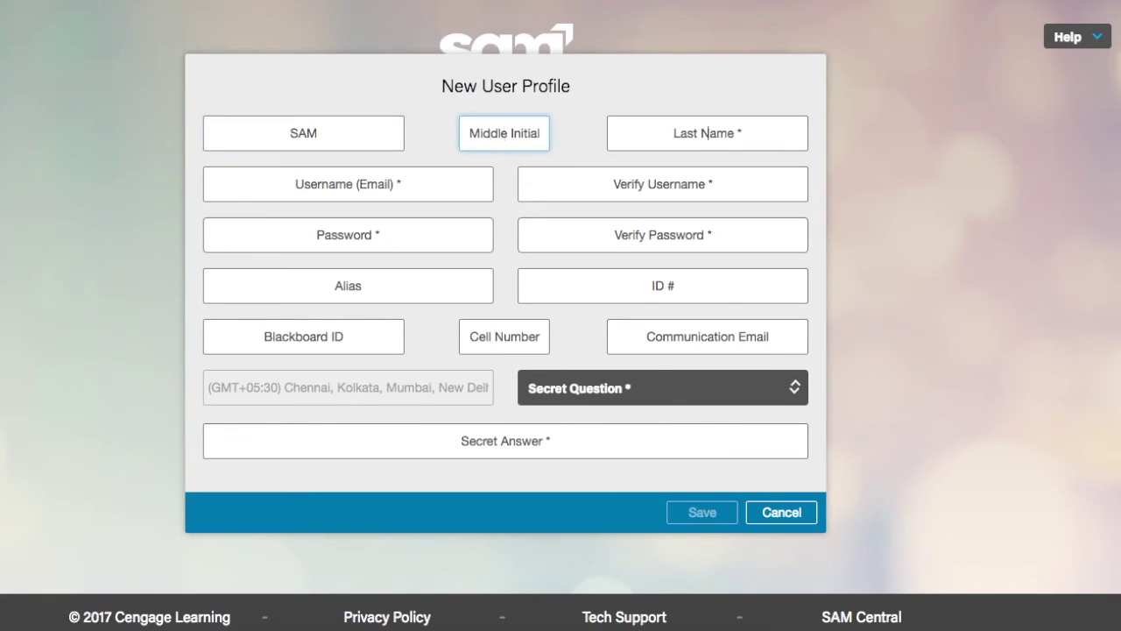
pyautogui.write('Student')
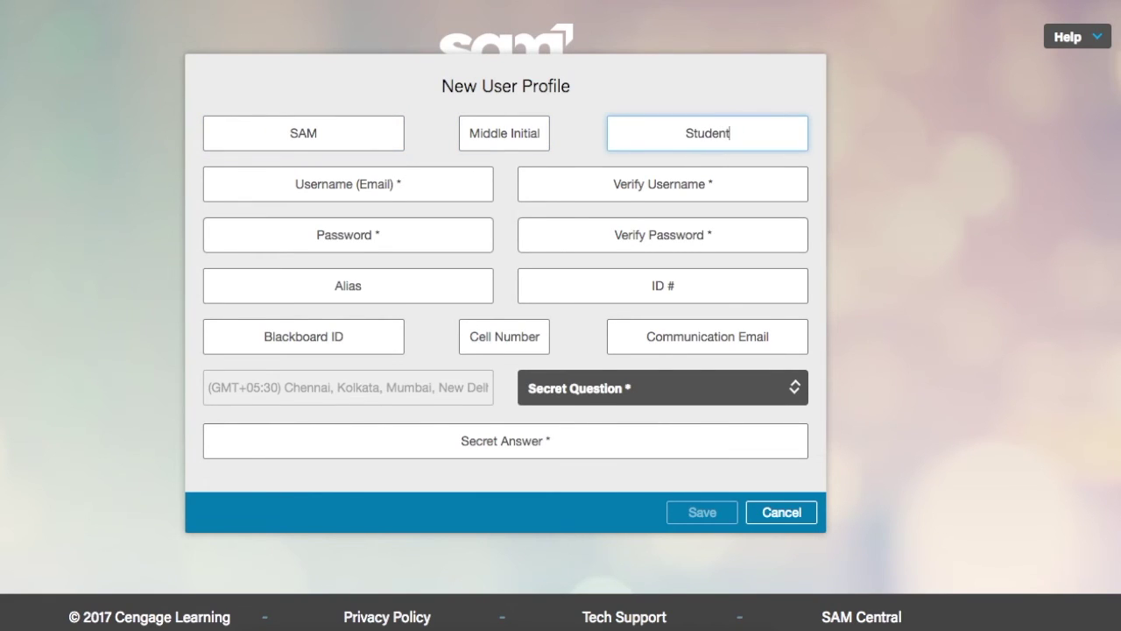
pyautogui.click(382, 188)
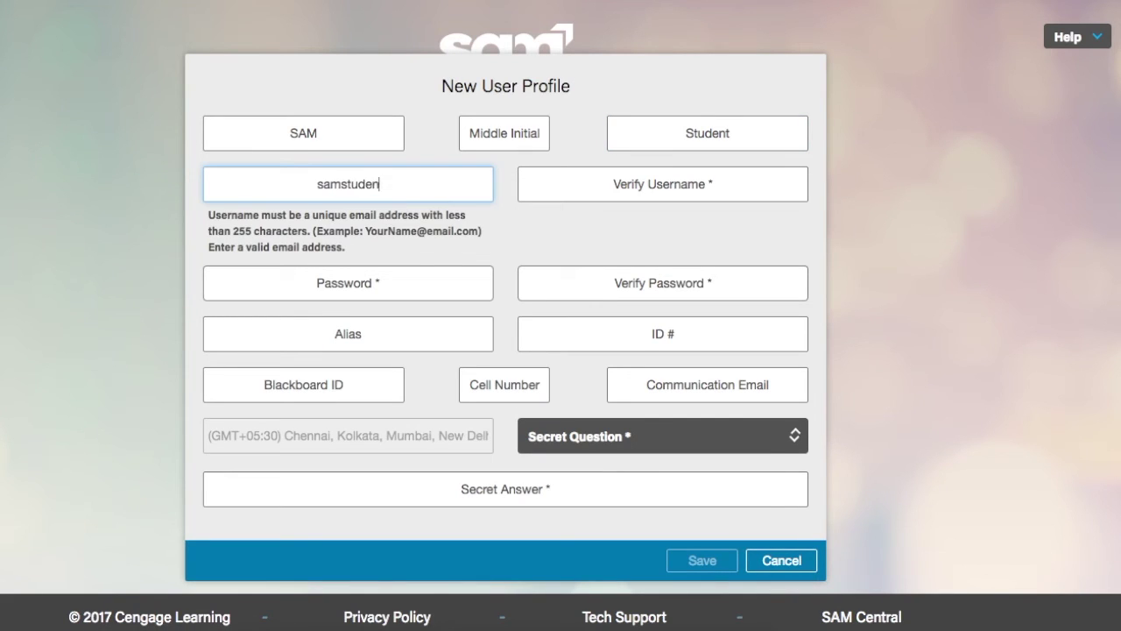
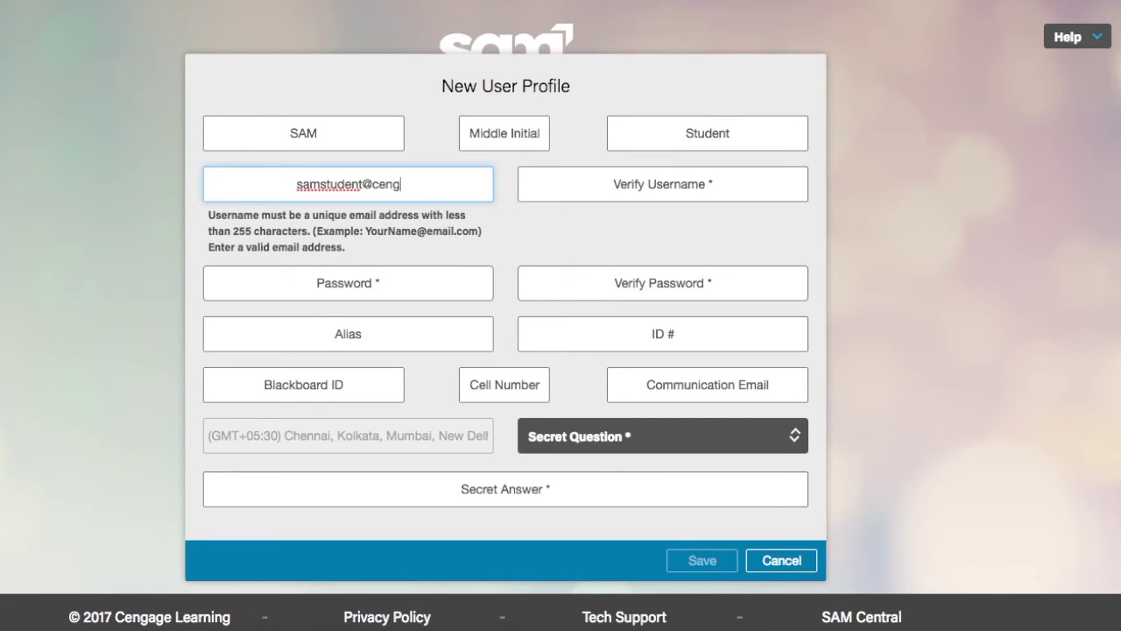
pyautogui.click(663, 184)
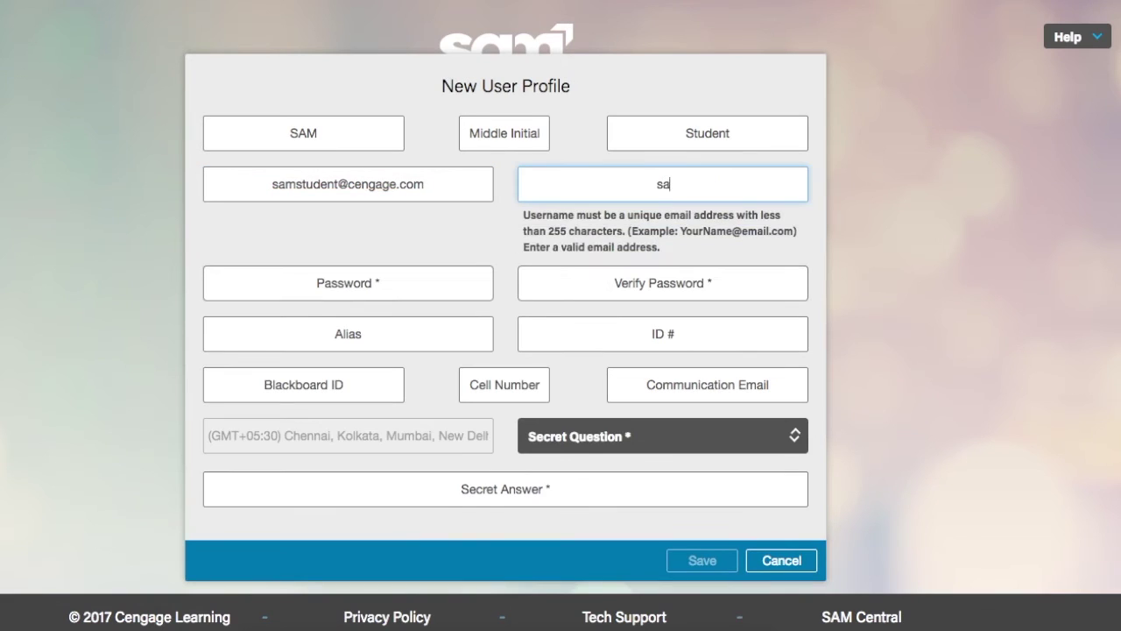
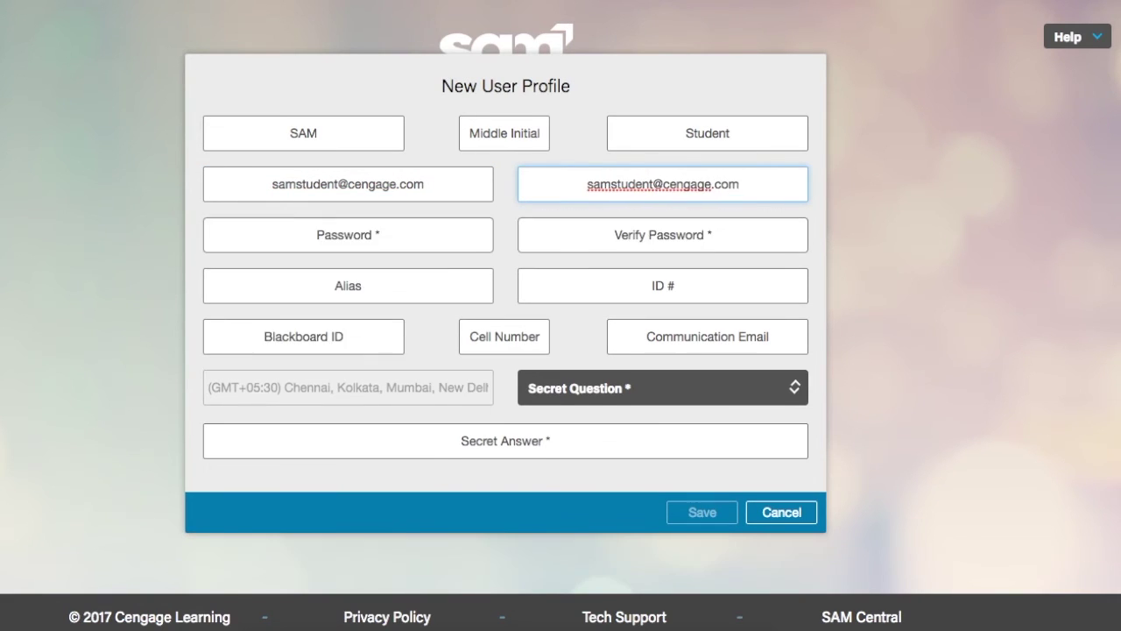
# - Set and verify the password, add the high school mascot secret question with its answer, and save
pyautogui.press('Tab')
pyautogui.write('********')
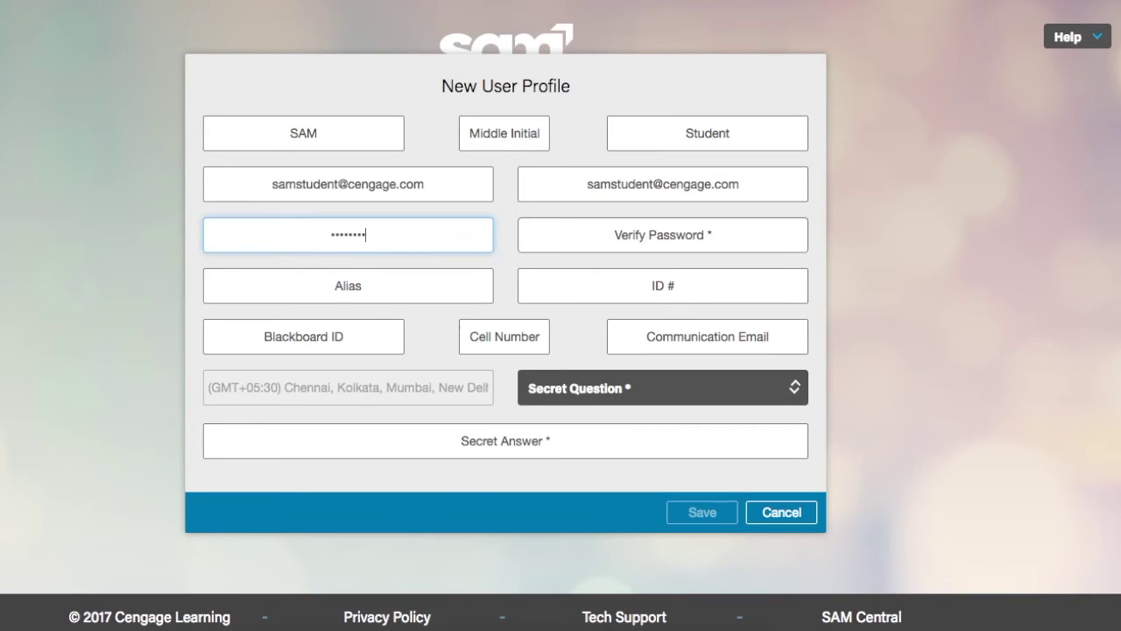
pyautogui.press('Tab')
pyautogui.write('********')
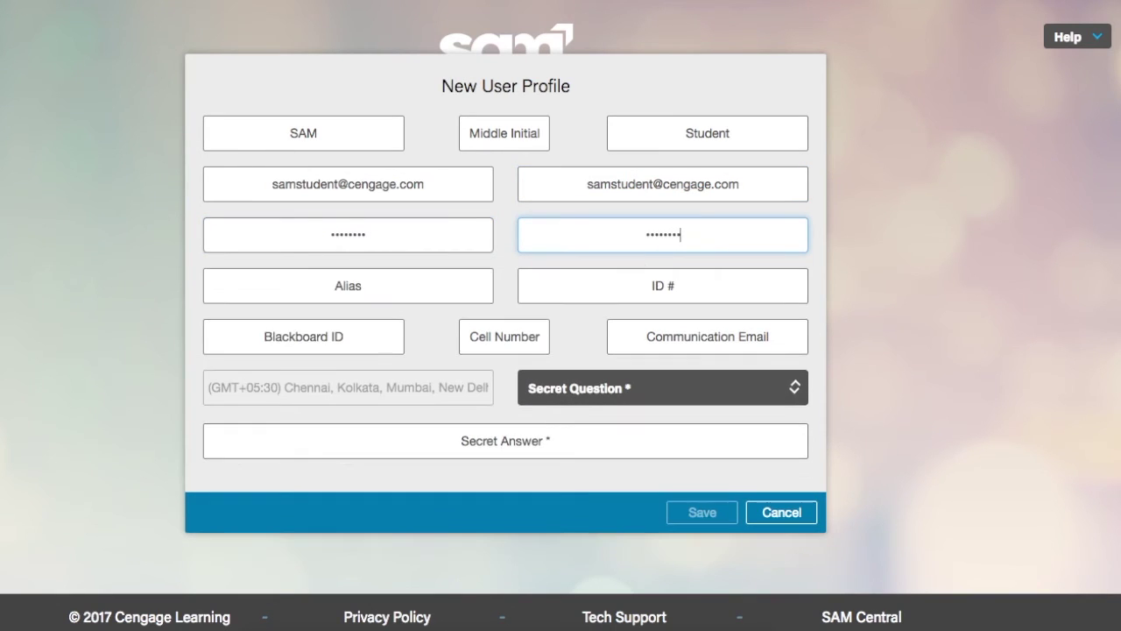
pyautogui.click(616, 392)
pyautogui.click(578, 290)
pyautogui.click(550, 440)
pyautogui.write('tiger')
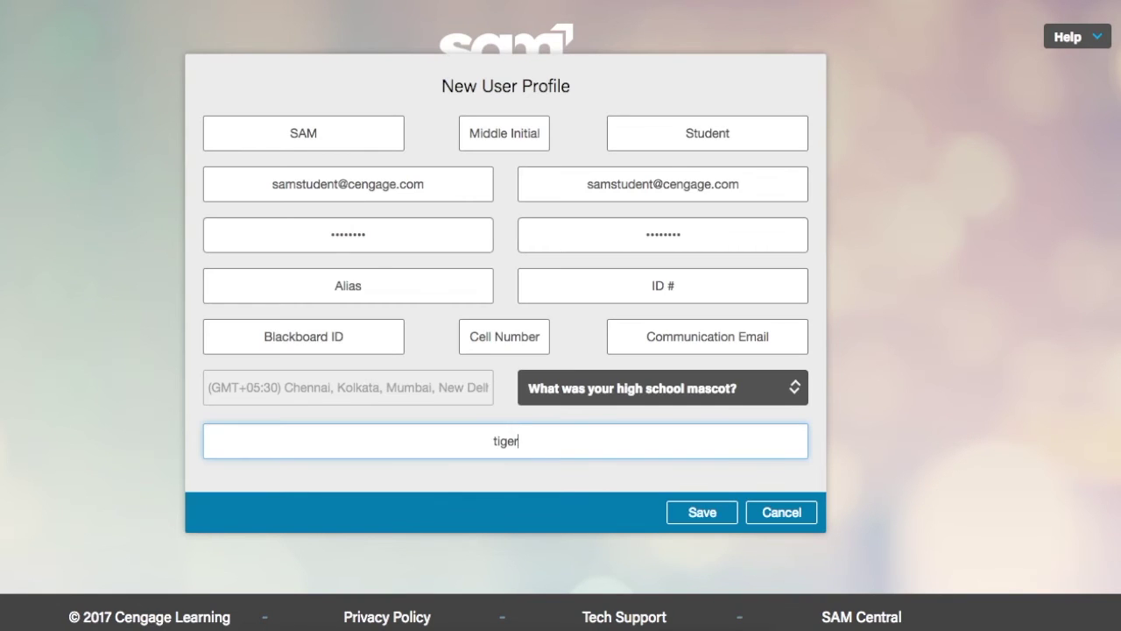
pyautogui.click(702, 512)
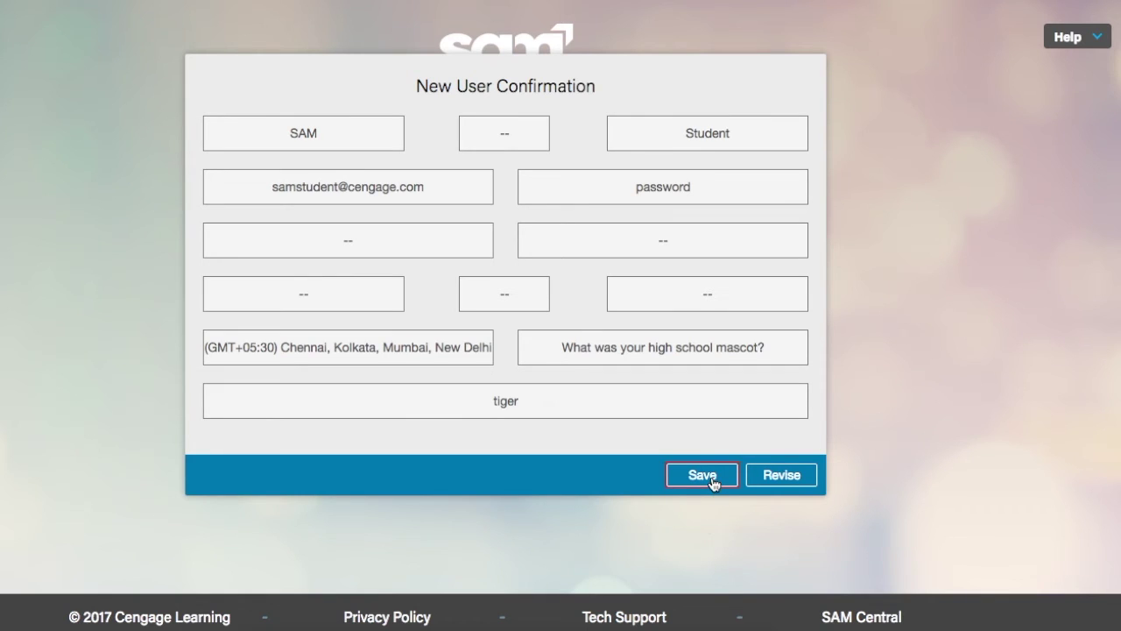
pyautogui.click(702, 475)
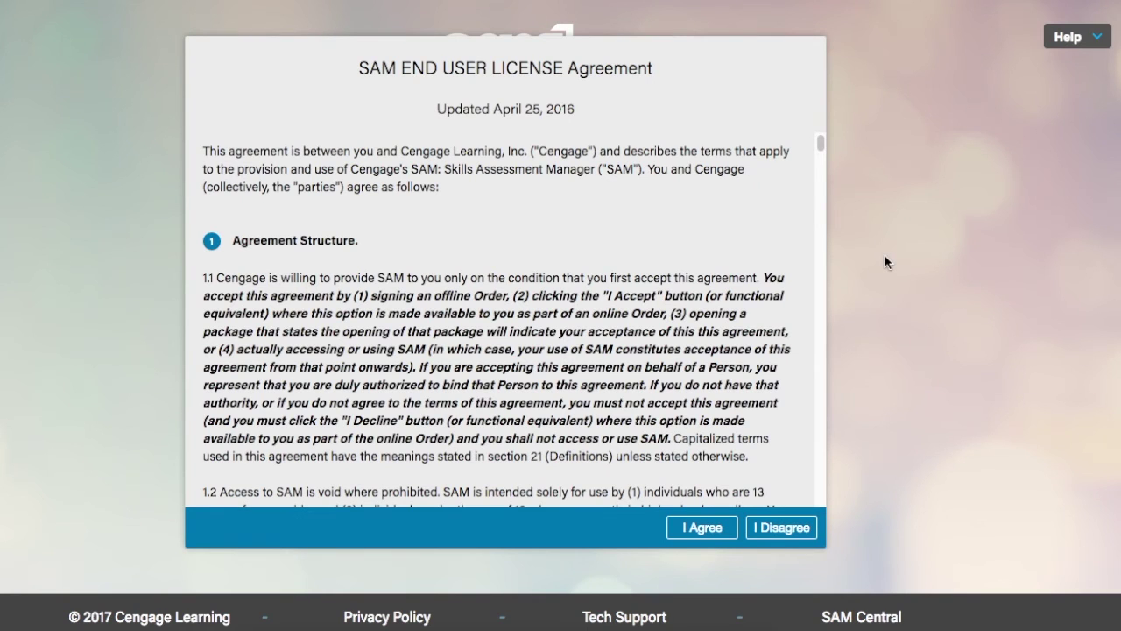
# - Accept the SAM End User License Agreement with I Agree
pyautogui.click(710, 530)
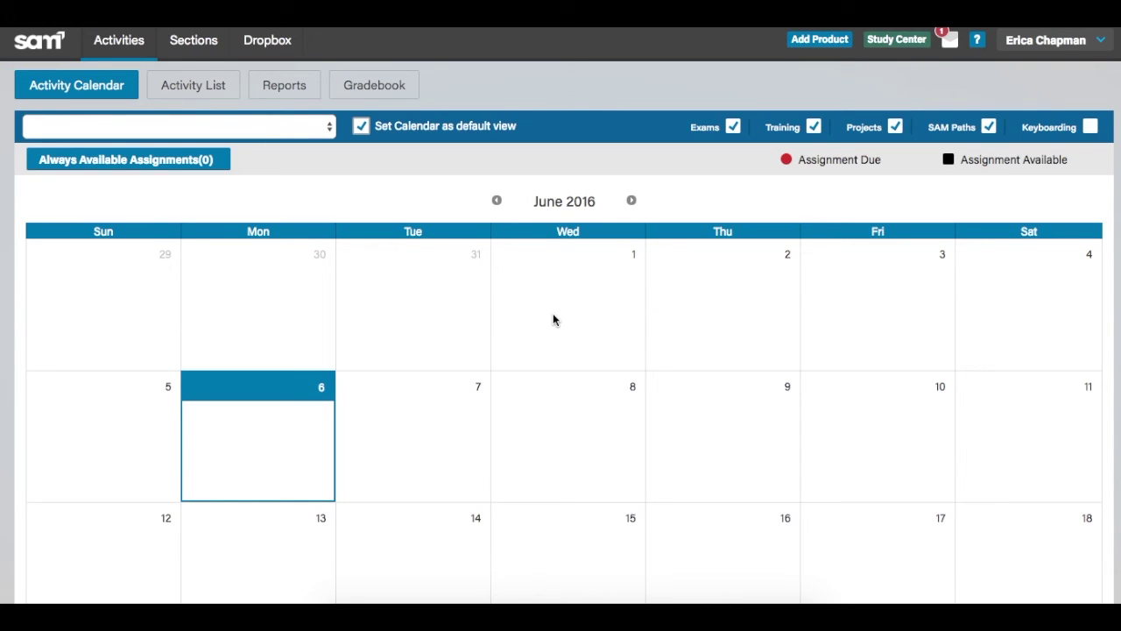
# - Clear 'Set Calendar as default view' and go to the student's My Sections list
pyautogui.click(362, 128)
pyautogui.click(205, 48)
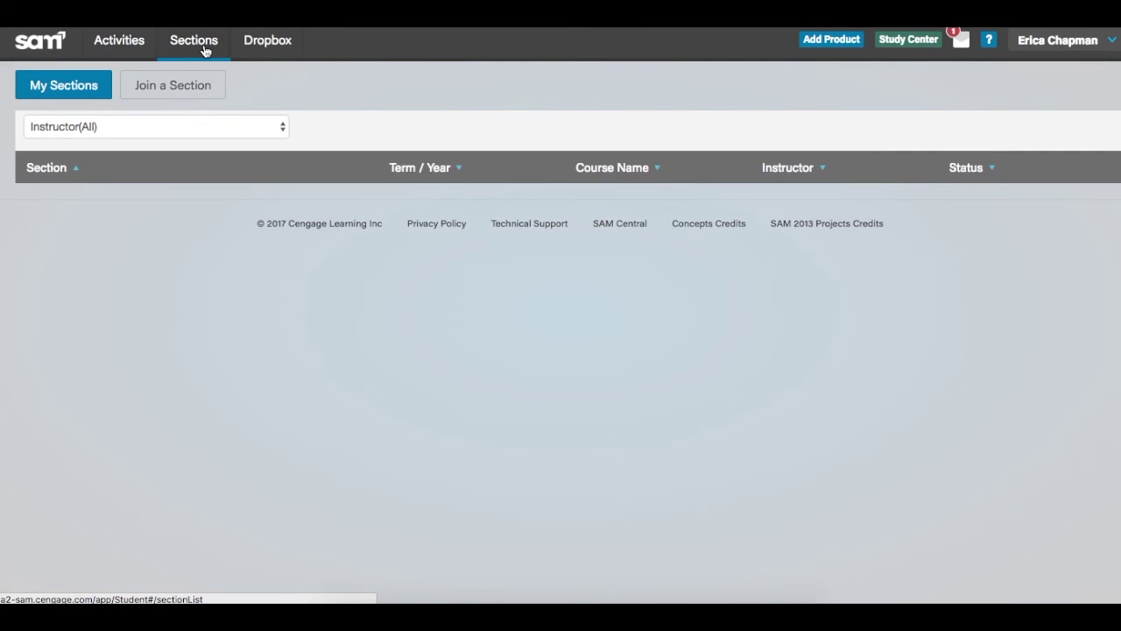
# - Filter joinable sections to instructor Team, SAM and join CIS 101 - Fall 2016
pyautogui.click(186, 96)
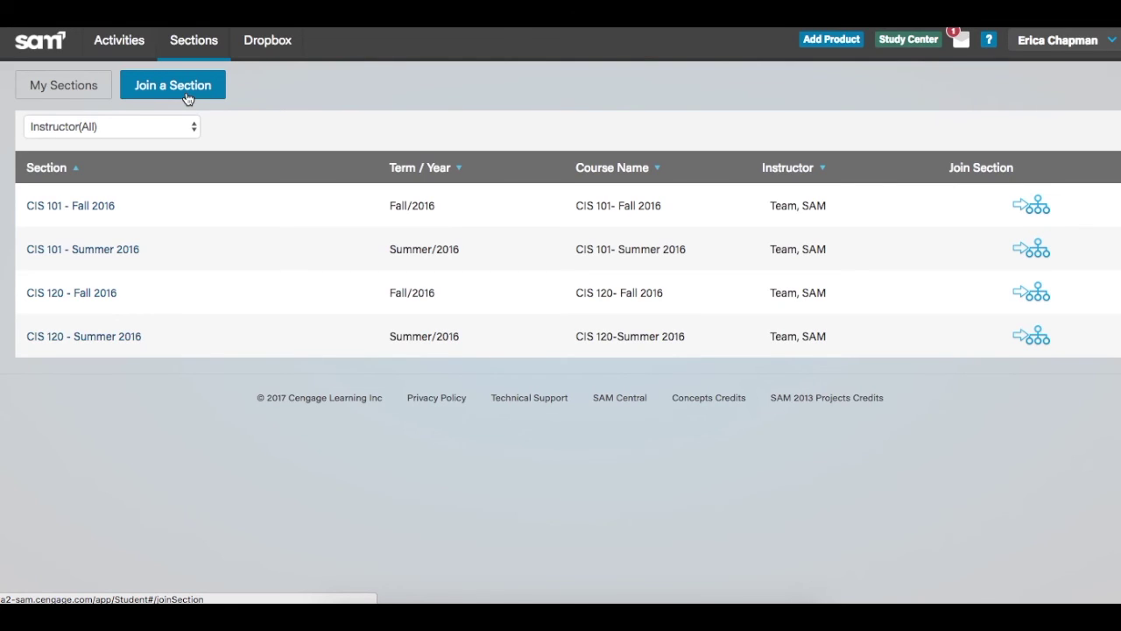
pyautogui.click(195, 125)
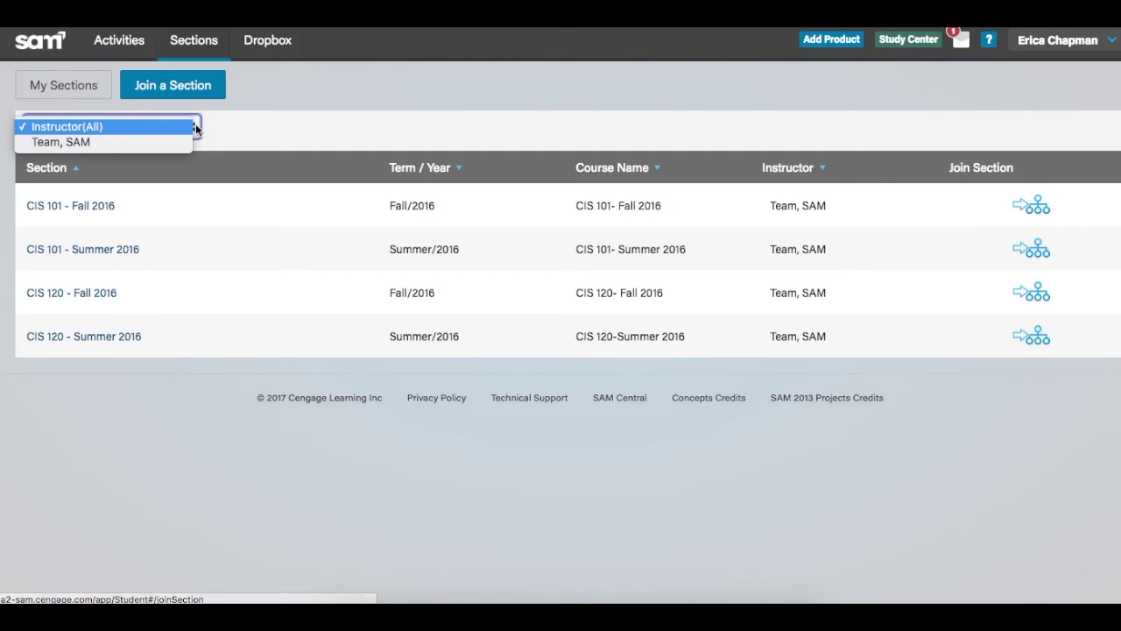
pyautogui.click(185, 142)
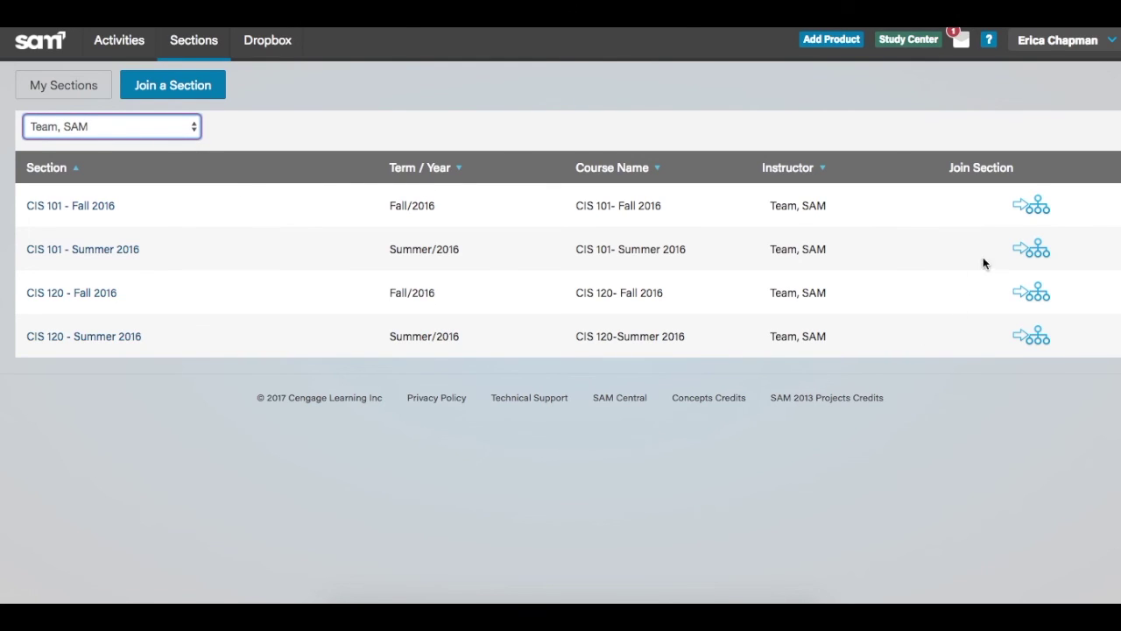
pyautogui.click(1037, 208)
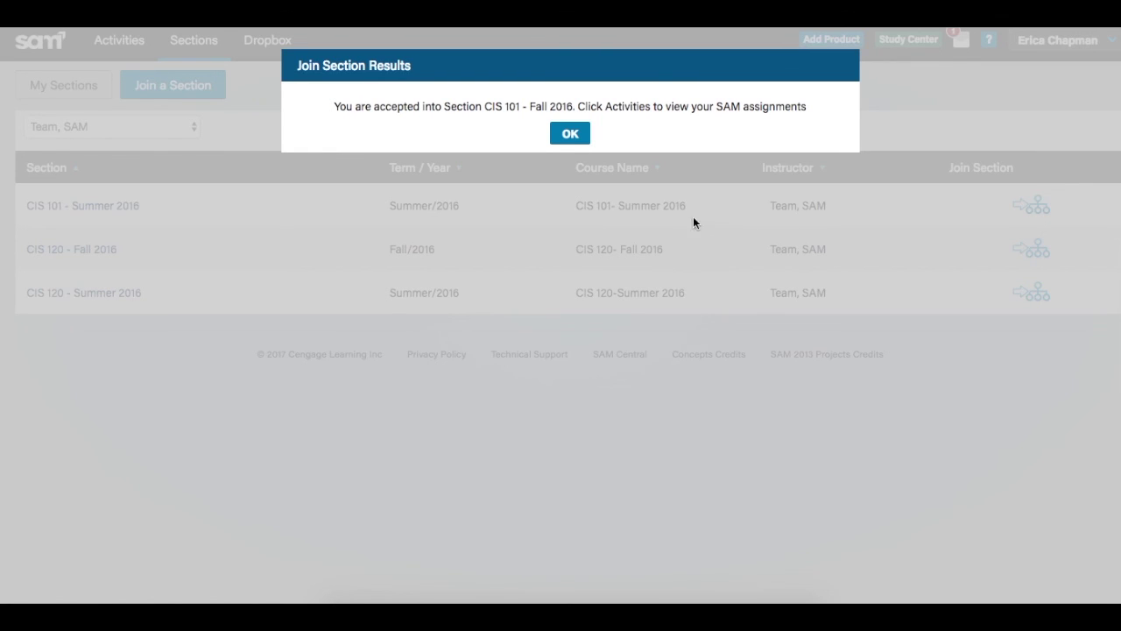
# - Dismiss the Join Section Results confirmation with OK
pyautogui.click(570, 135)
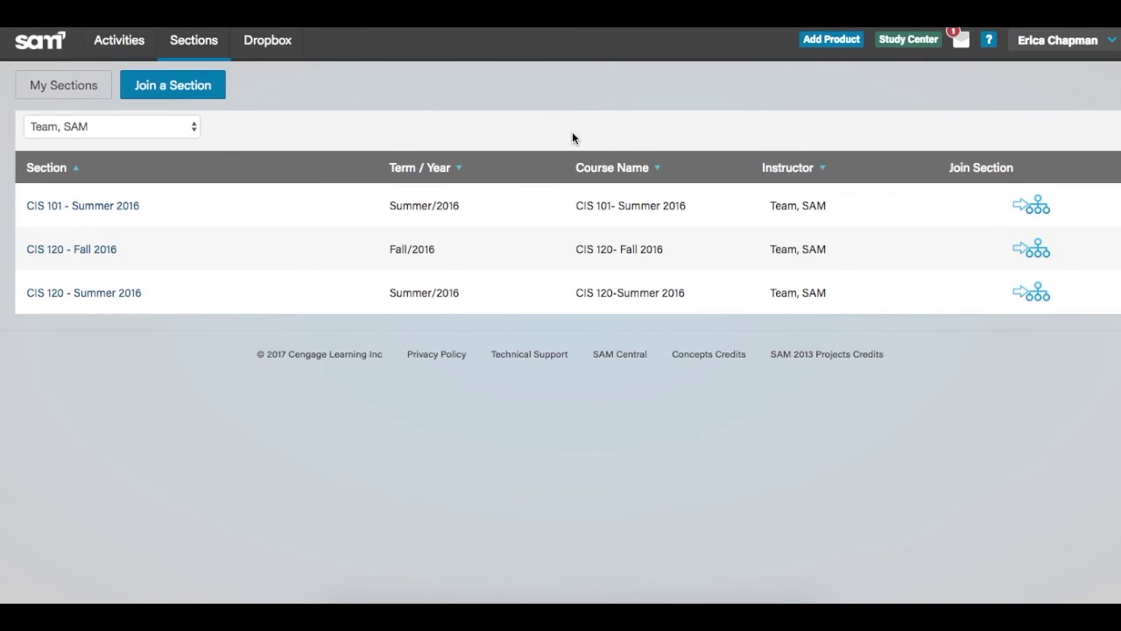